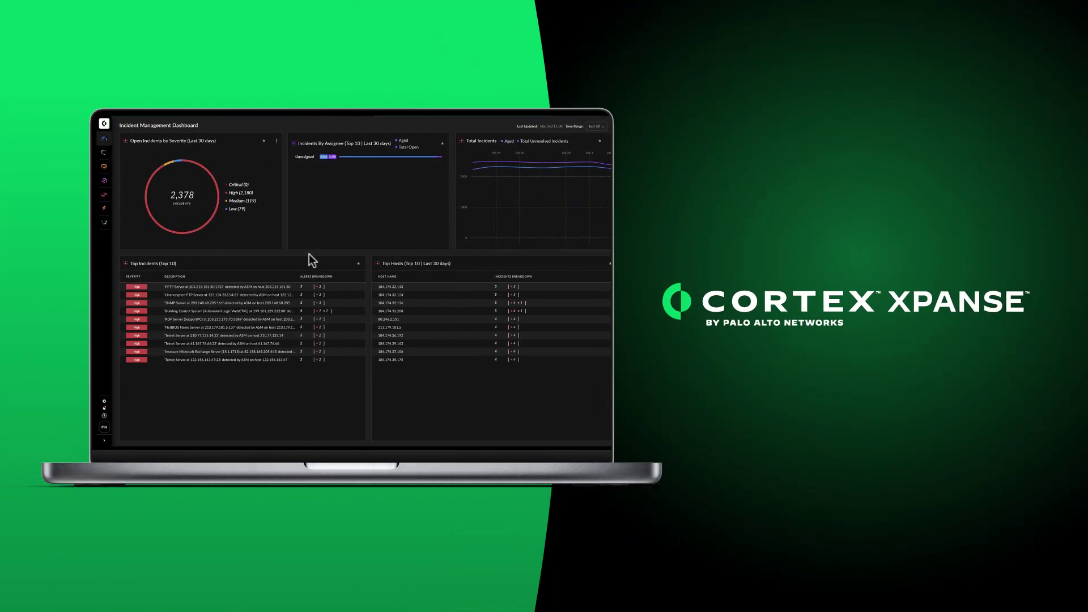
Switch to the Attack Surface Management dashboard, showing 366 open incidents and 4,512 external assets
mouse_move(109, 147)
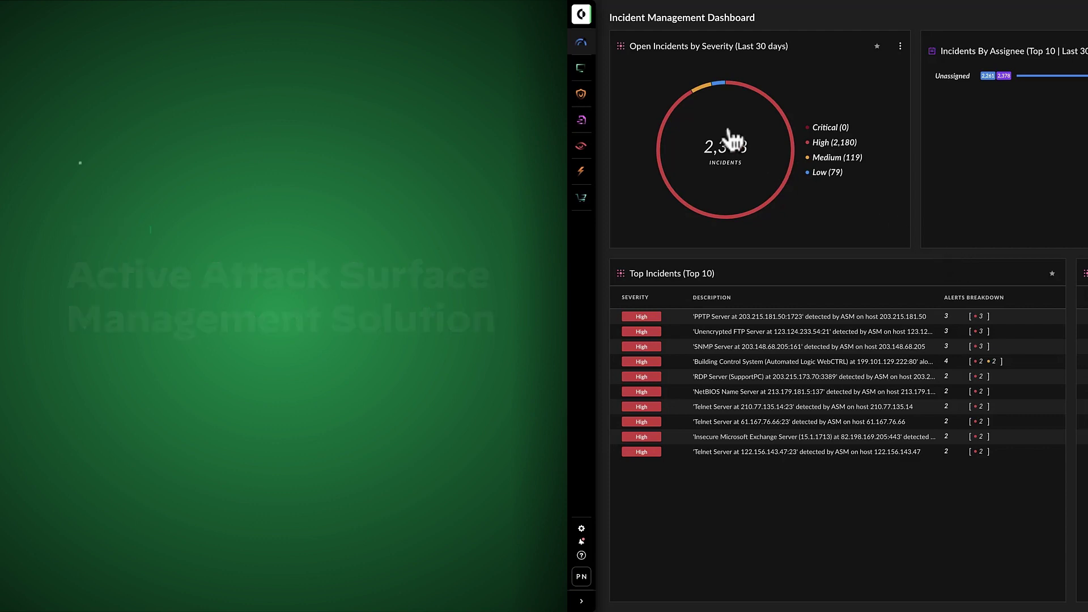
mouse_move(589, 57)
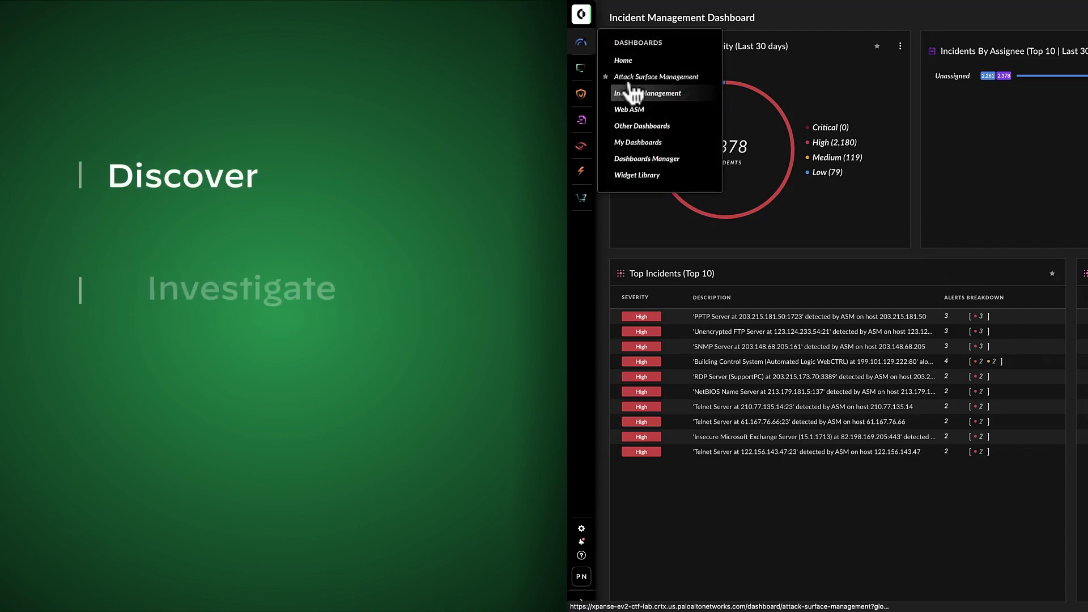
click(682, 79)
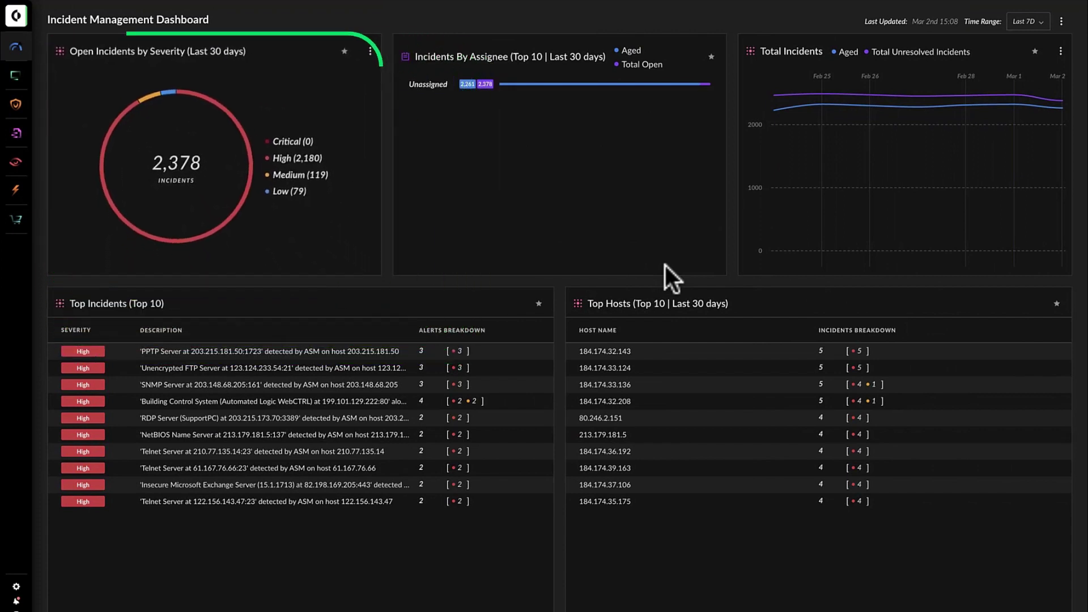
click(16, 47)
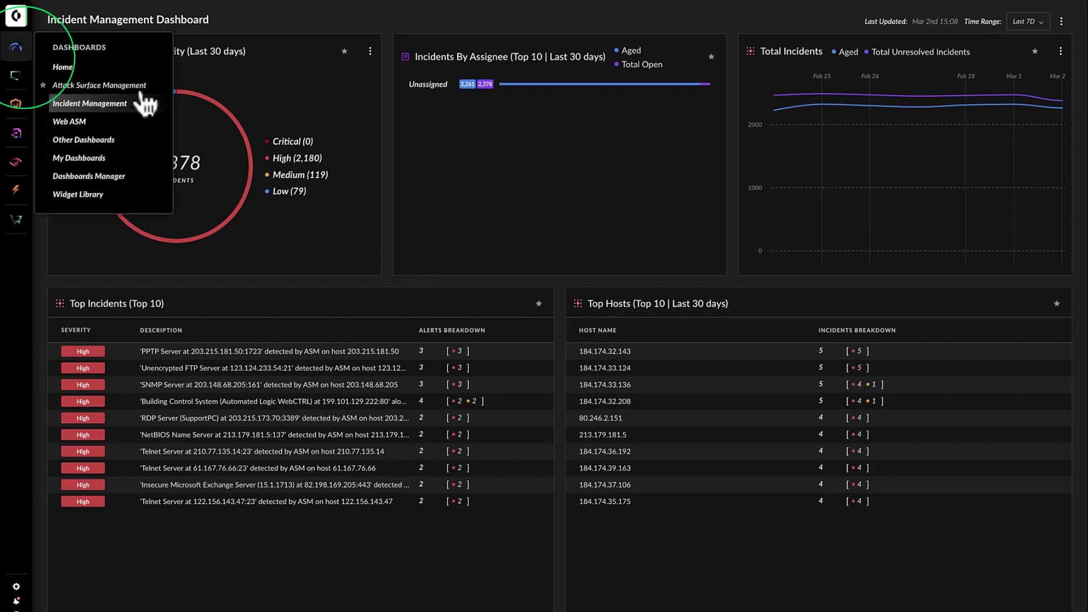
click(141, 86)
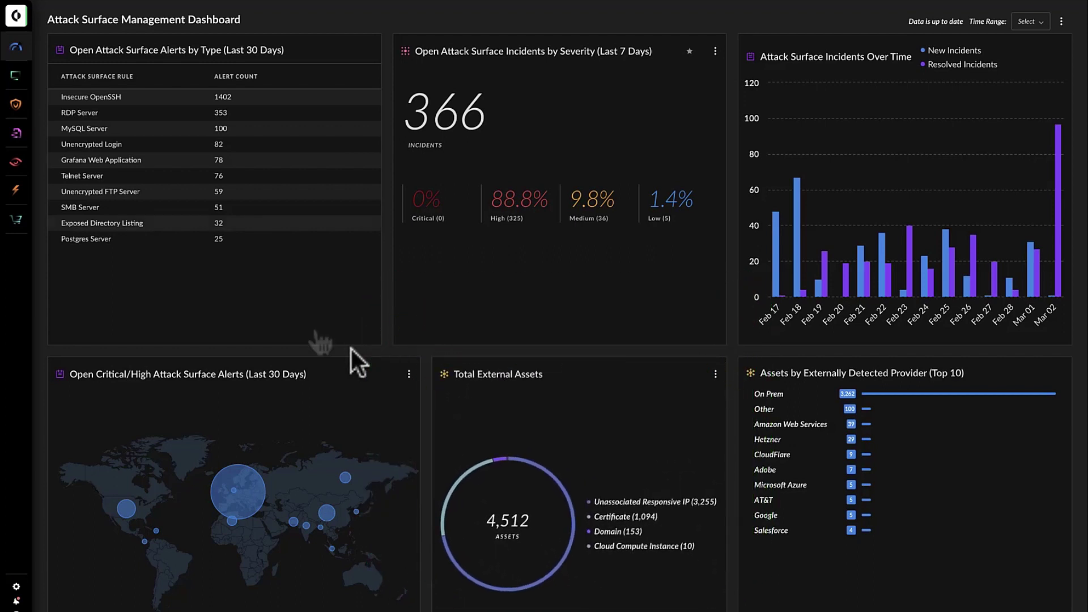
click(25, 152)
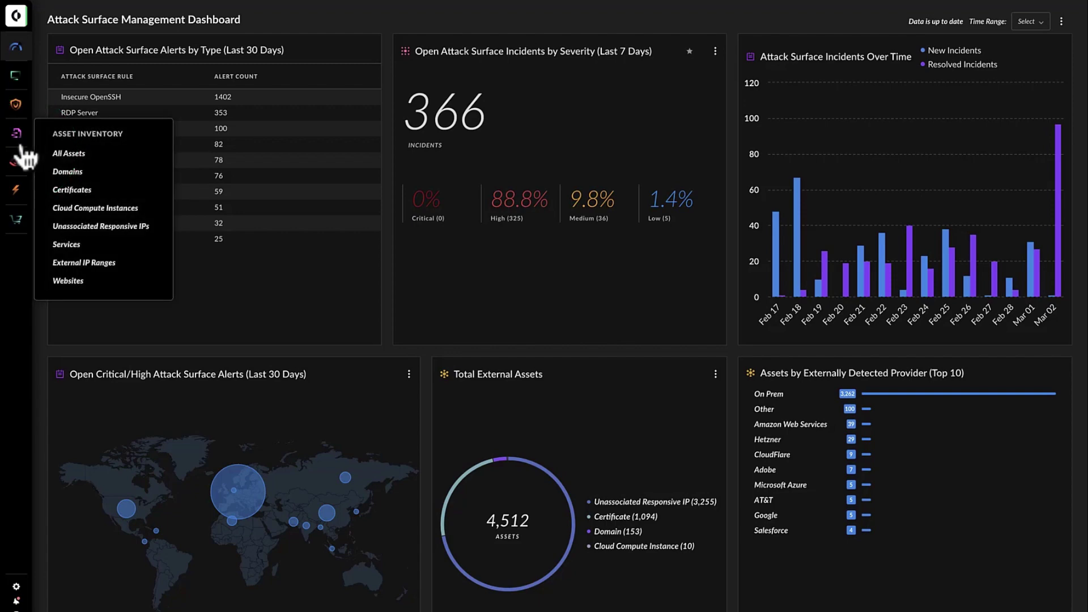
Filter Certificates on Externally Inferred CVEs containing CVE-2022-3786 and CVE-2022-3602
click(71, 189)
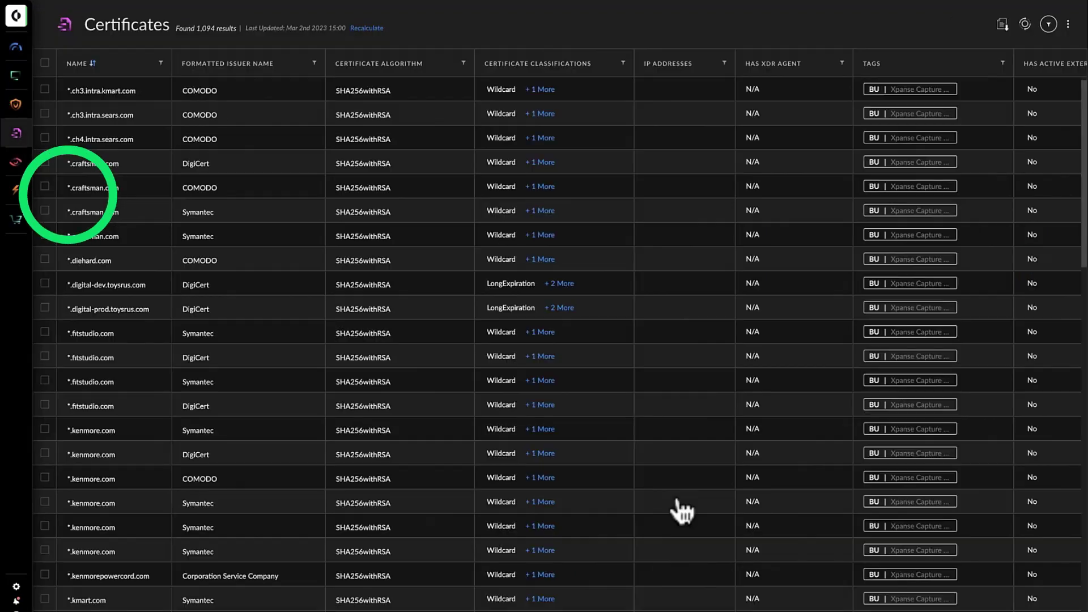
click(1049, 25)
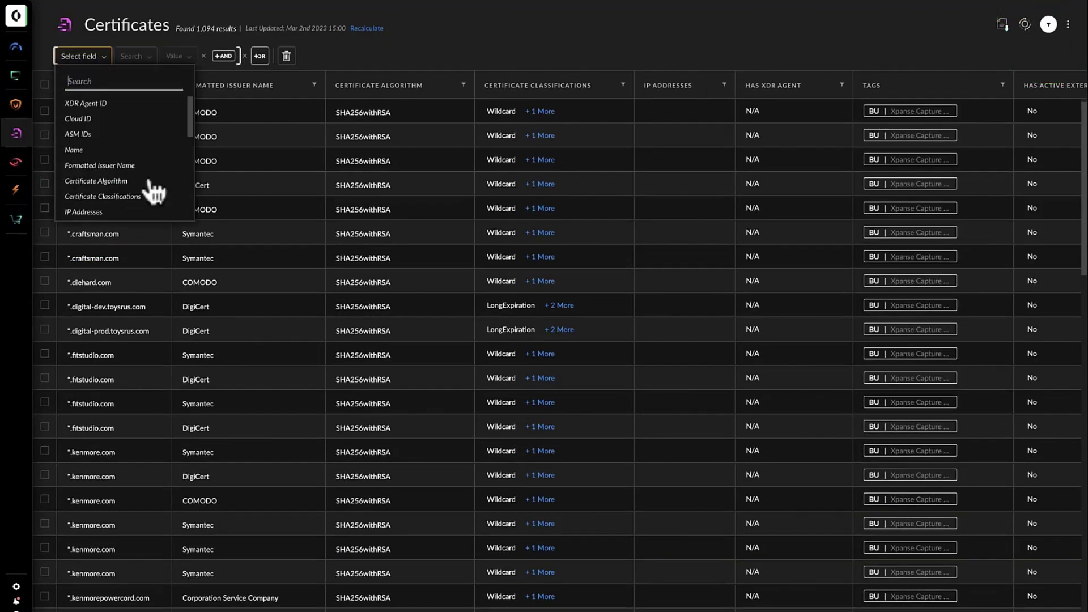
scroll(153, 192, down, 5)
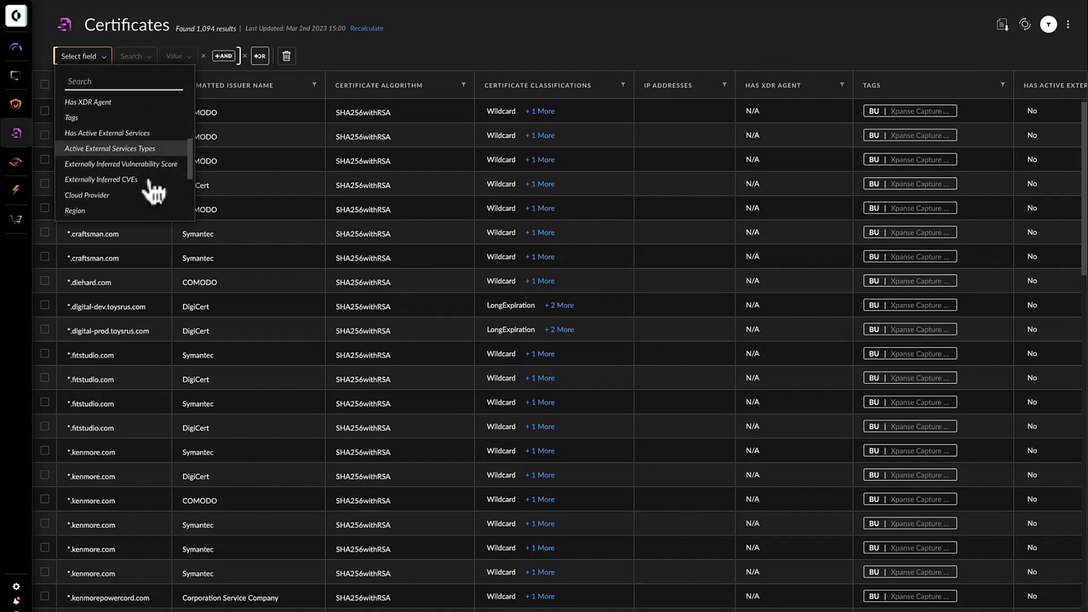
click(151, 180)
text(CVE-2022-3786)
key(Return)
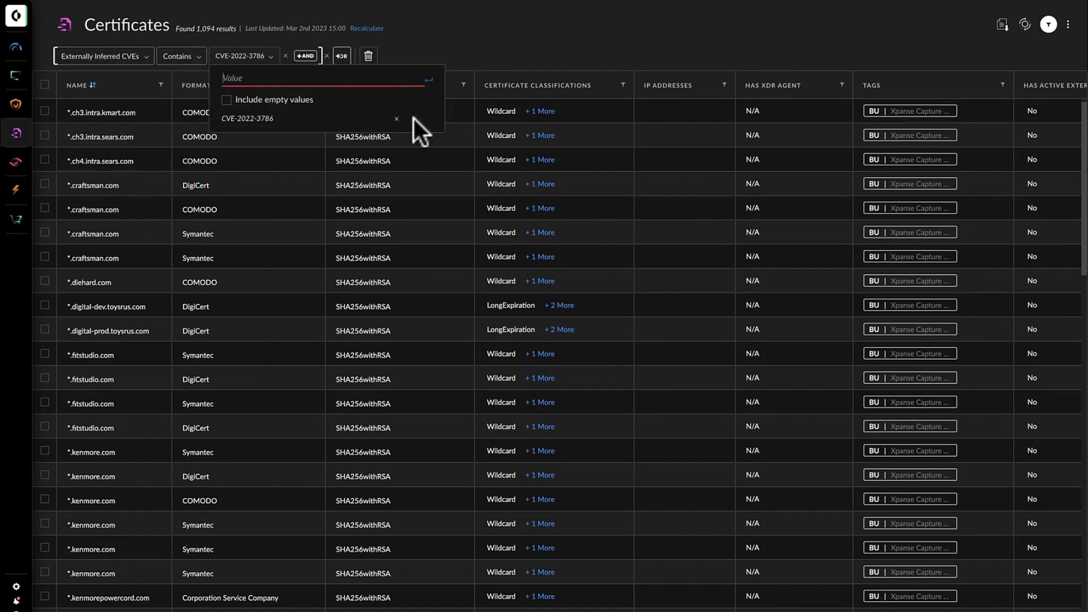
text(CVE-2022-3602)
key(Return)
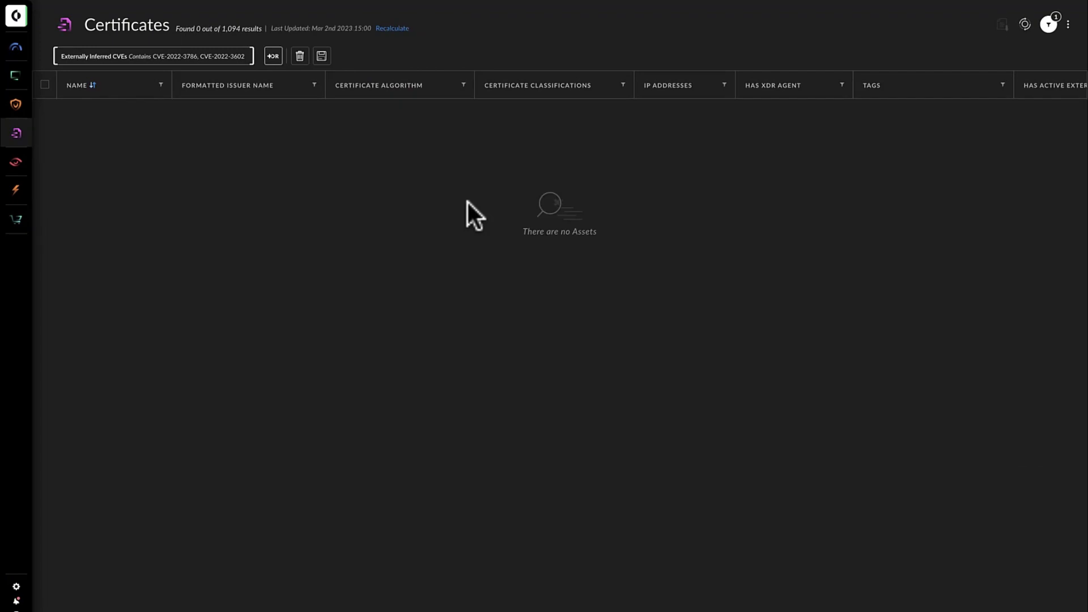
Add CVE-2022-41040 and CVE-2022-41082 to the CVE filter, returning 0 of 1,094 certificates
click(230, 56)
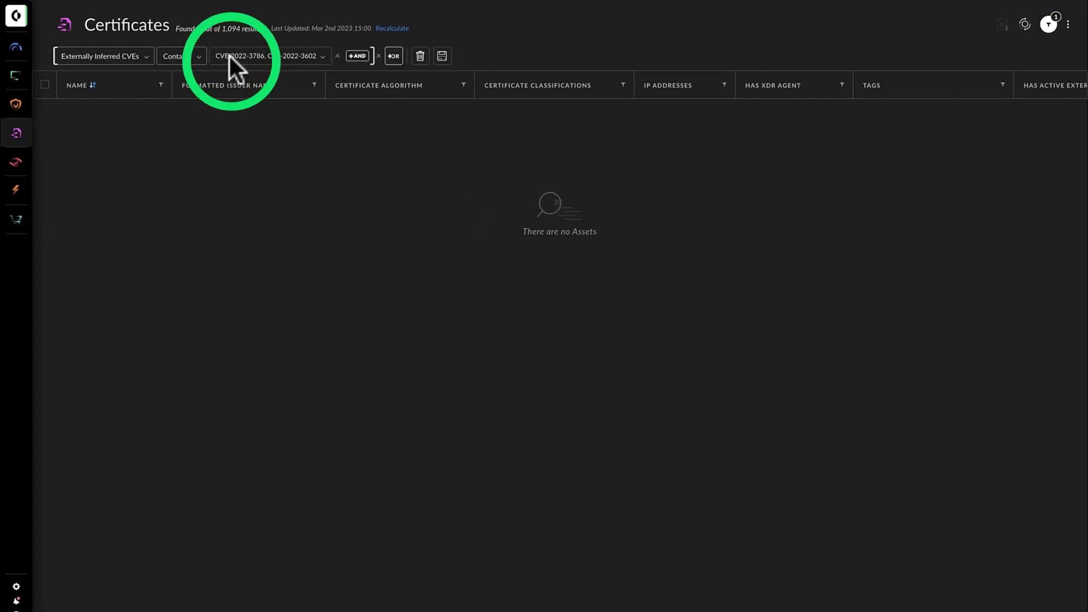
click(322, 57)
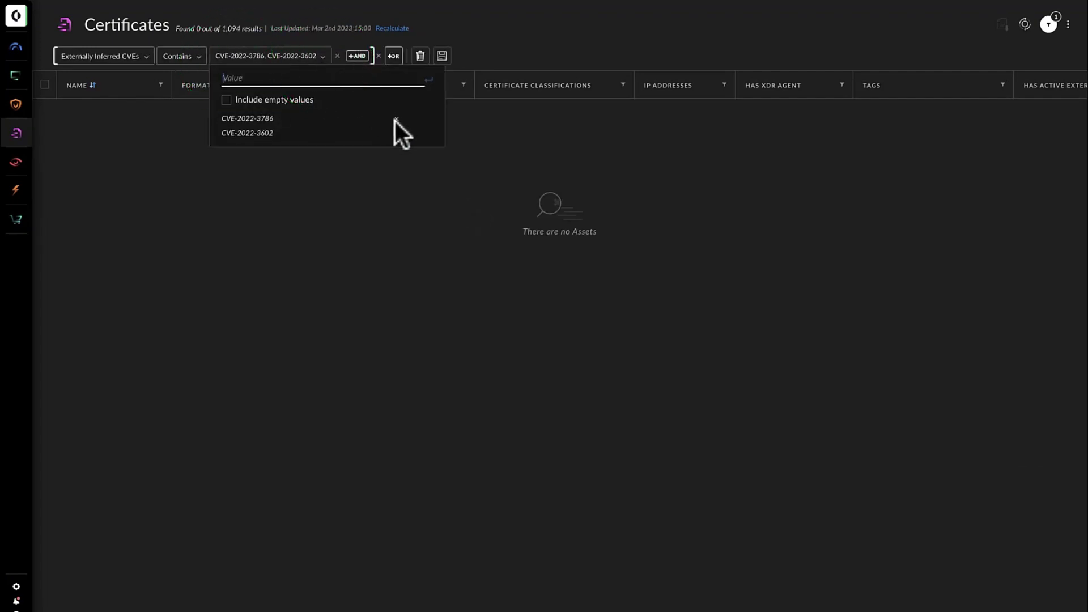
click(396, 80)
text(CVE-2022-41040)
key(Return)
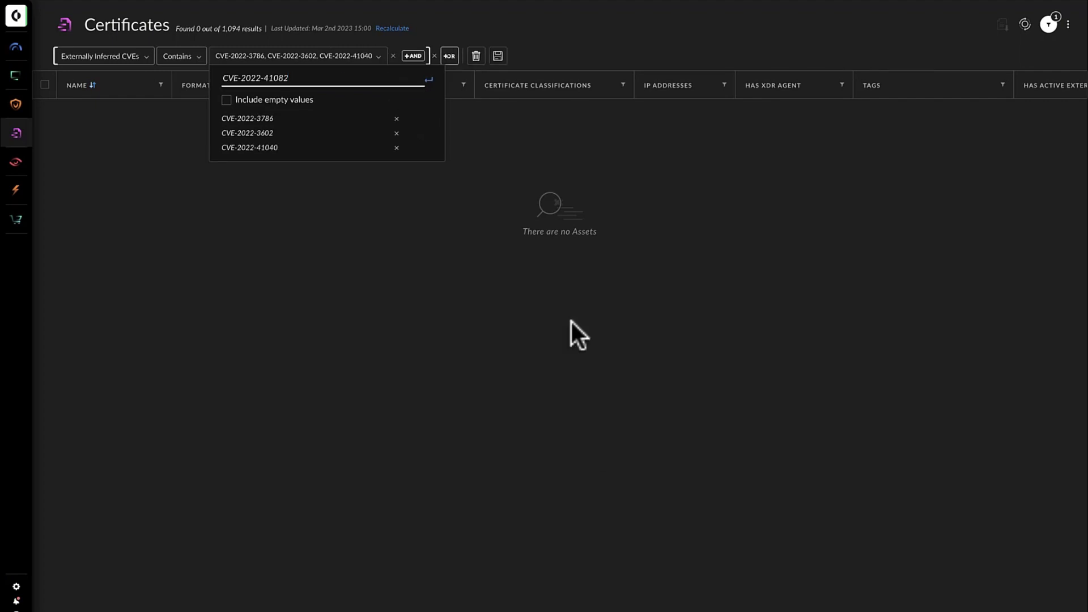
key(Return)
click(865, 57)
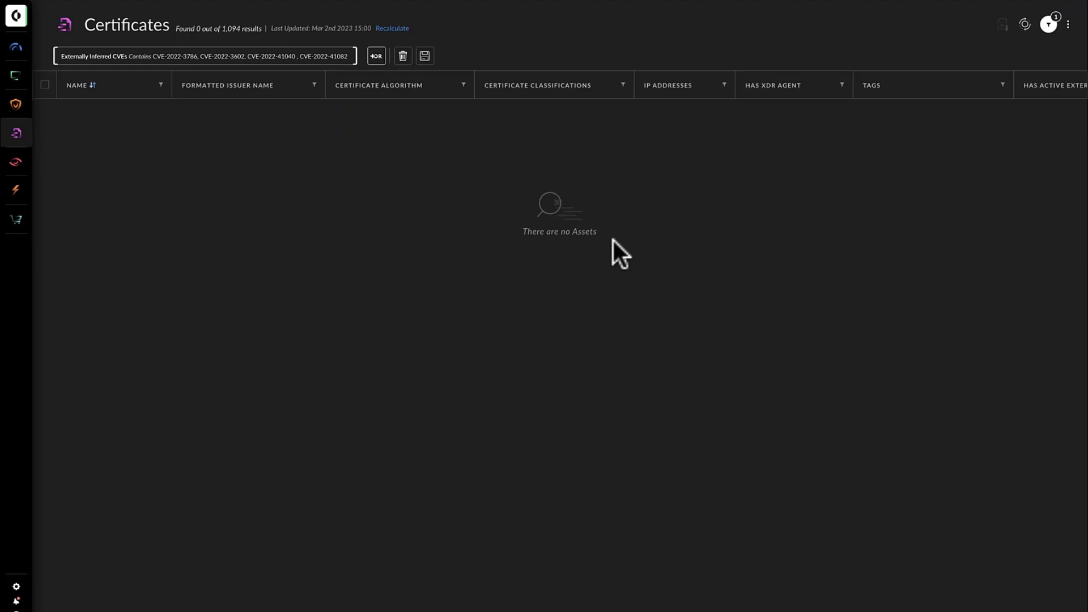
Filter All External Services to Service Name contains SSH, giving 1,864 results
click(17, 139)
click(76, 244)
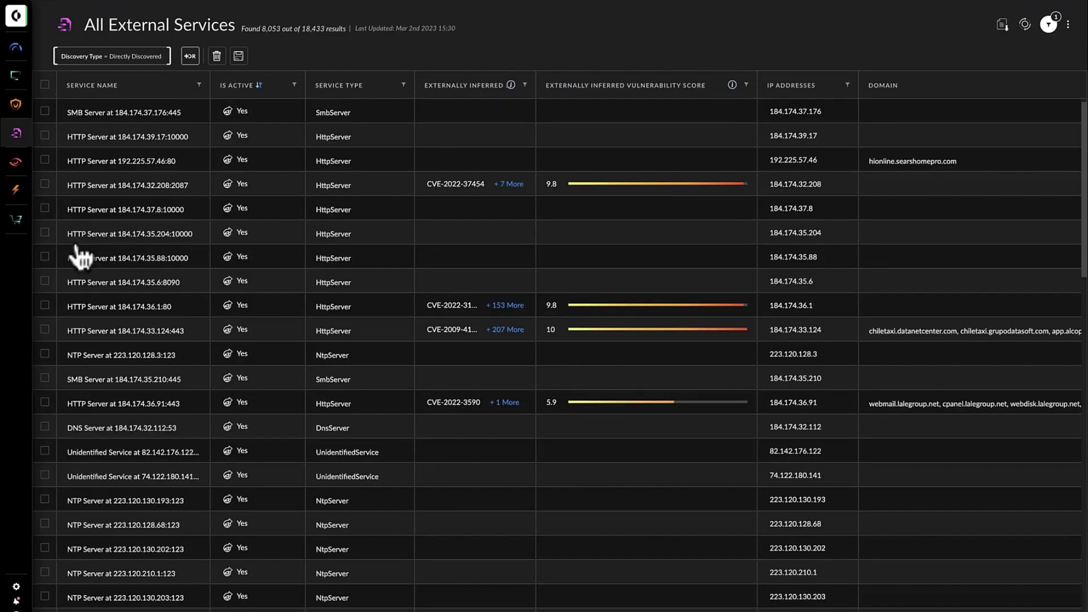
click(199, 85)
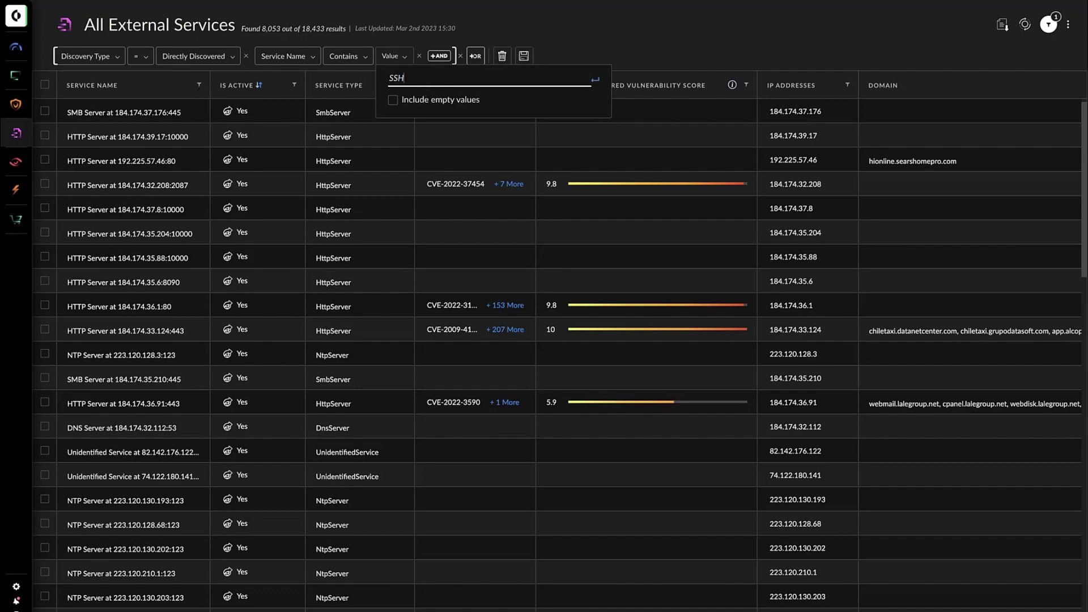
click(615, 53)
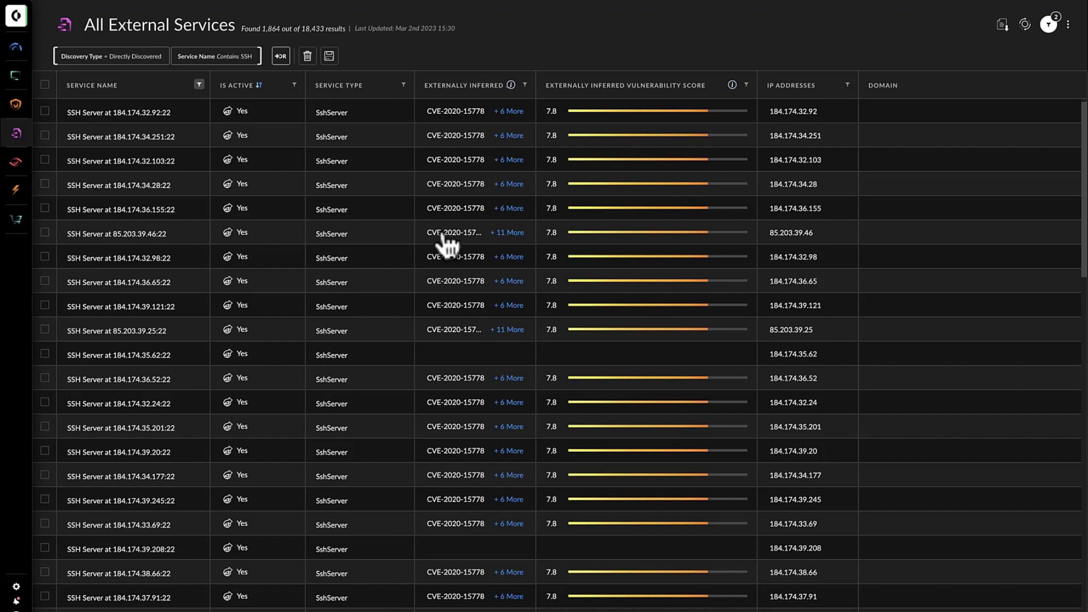
Review the extra inferred CVEs, including the 11 more for 85.203.39.46
click(513, 115)
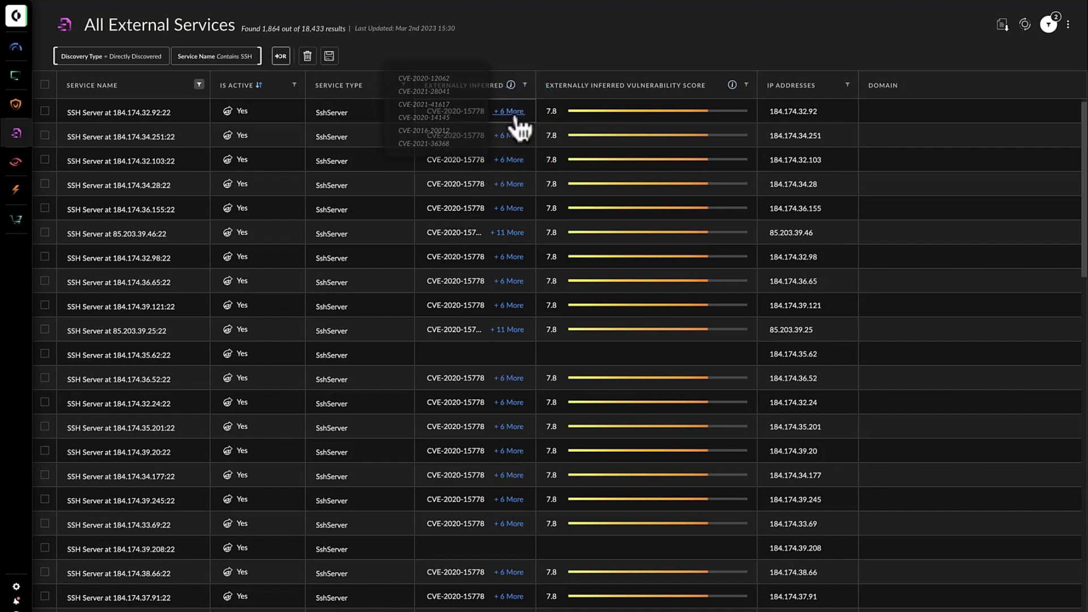
click(514, 230)
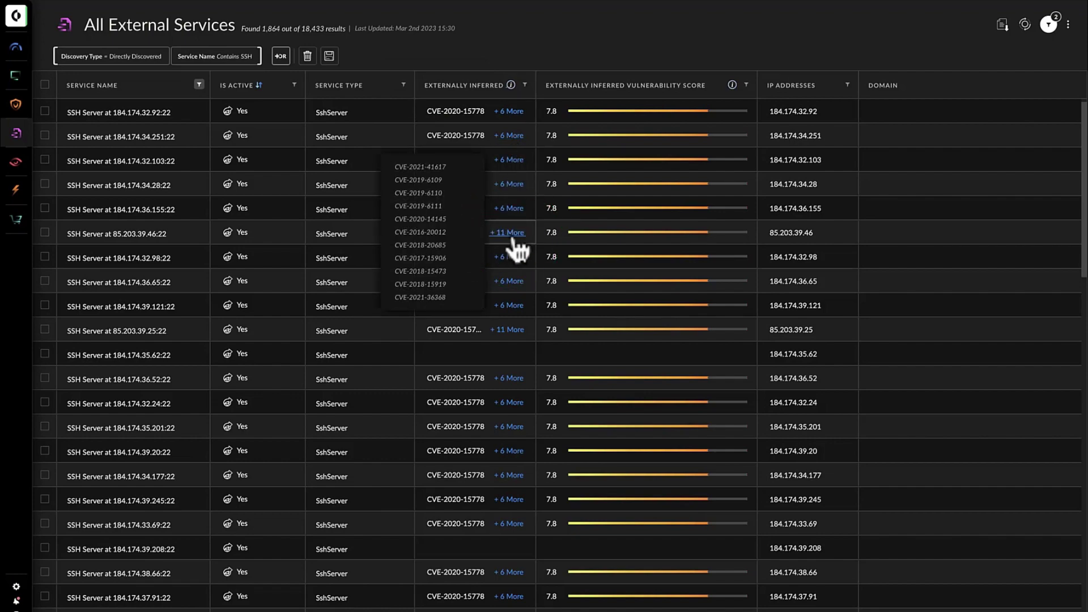
click(516, 241)
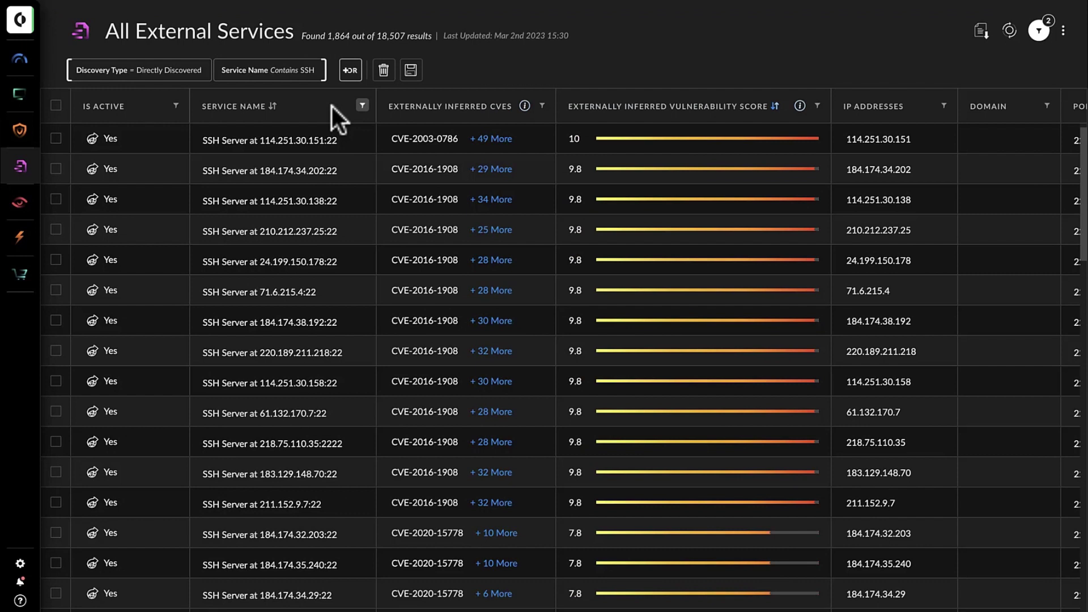
Replace SSH with RDP in the Service Name filter, leaving 389 servers on port 3389
click(305, 71)
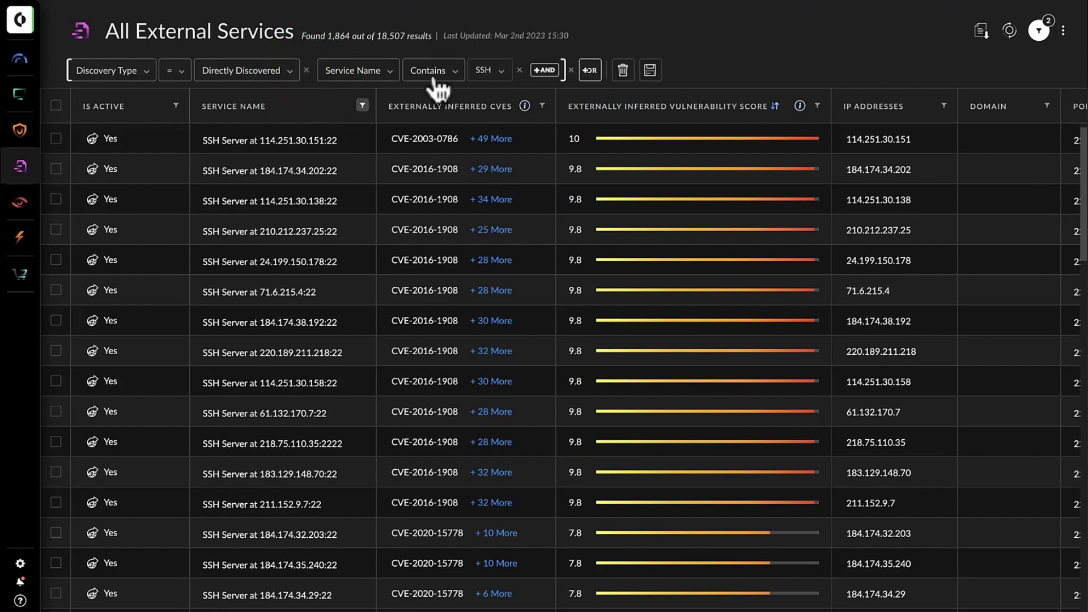
click(491, 71)
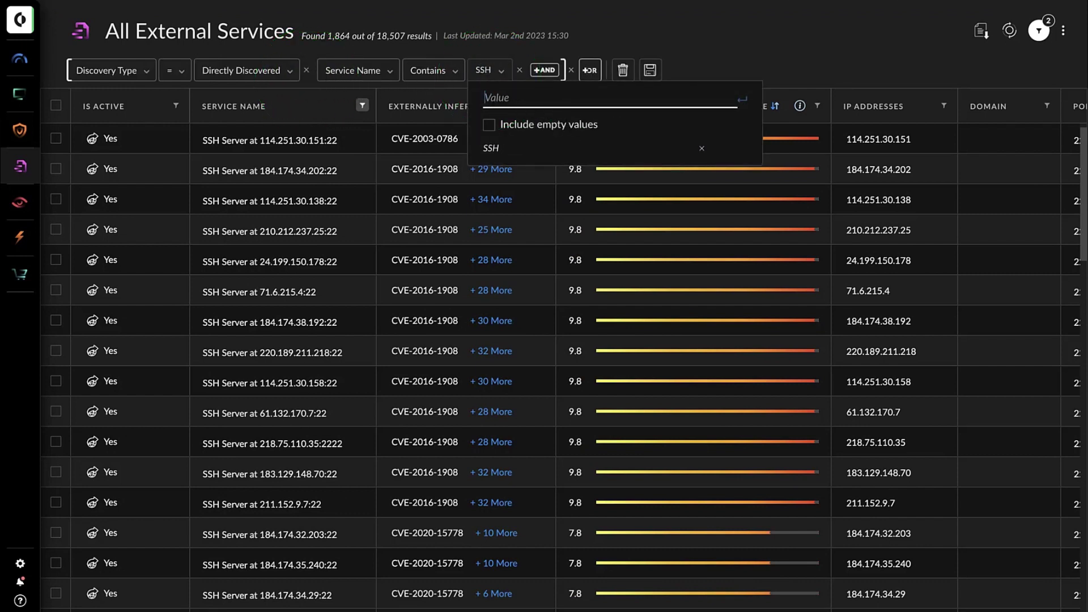
text(RDP)
key(Return)
click(702, 148)
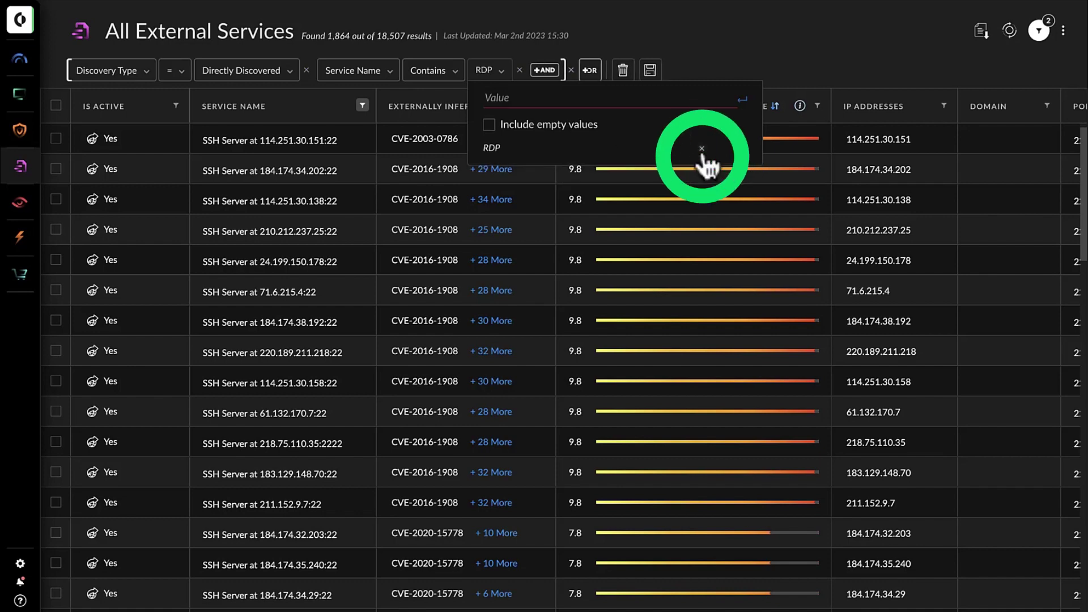
click(733, 62)
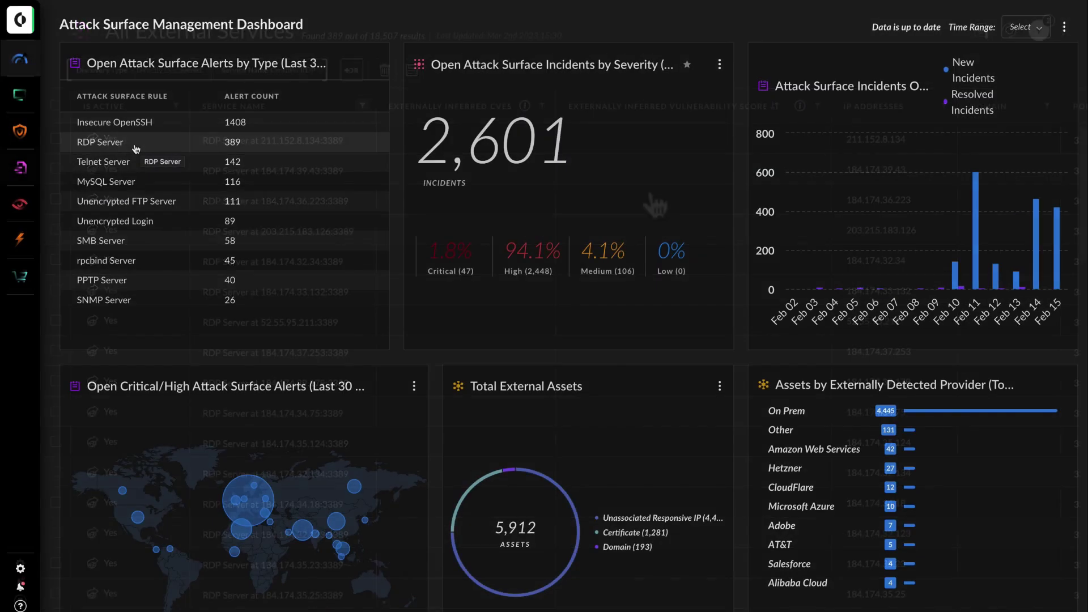
Open critical RDP Server incident 4096 (184.174.37.93:3389) in a new tab
click(22, 125)
click(81, 158)
right_click(315, 215)
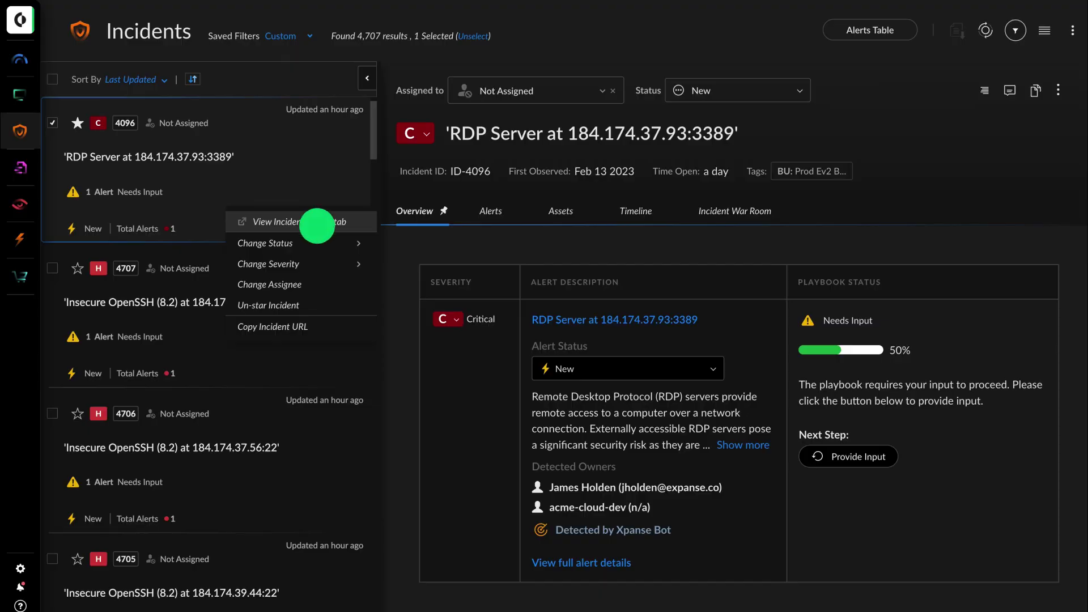
click(315, 219)
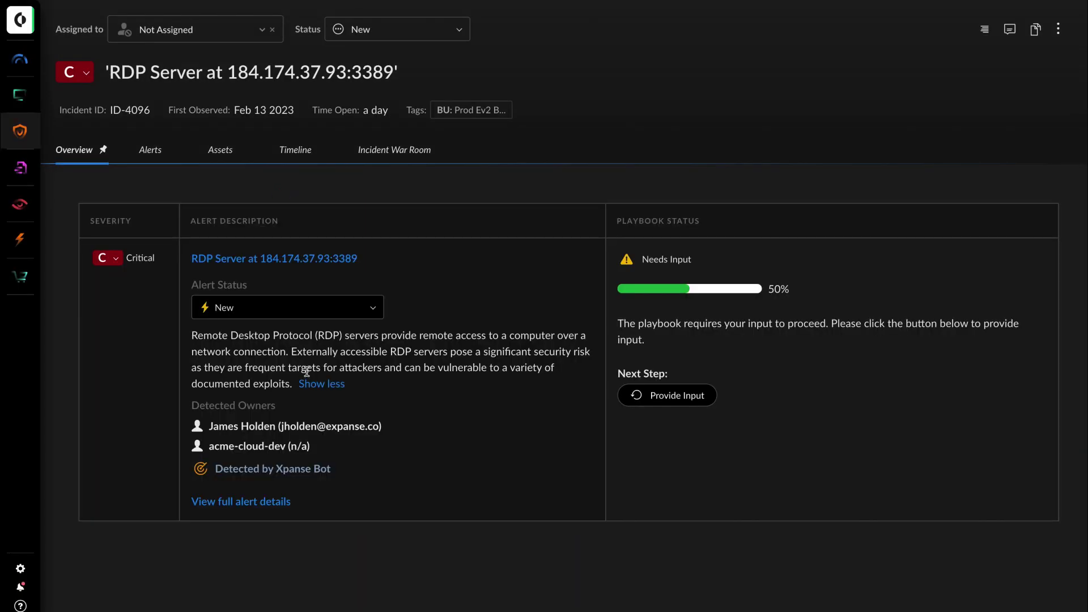
scroll(464, 415, down, 10)
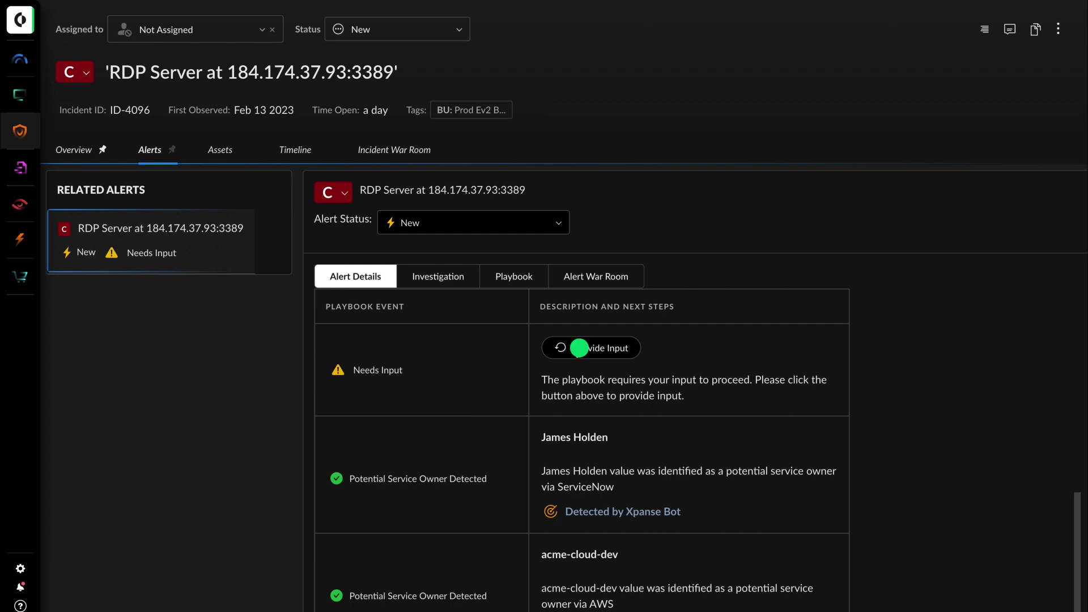
Submit Automated remediation (restrict open ports) as the playbook input, resolving the incident
click(579, 347)
click(537, 213)
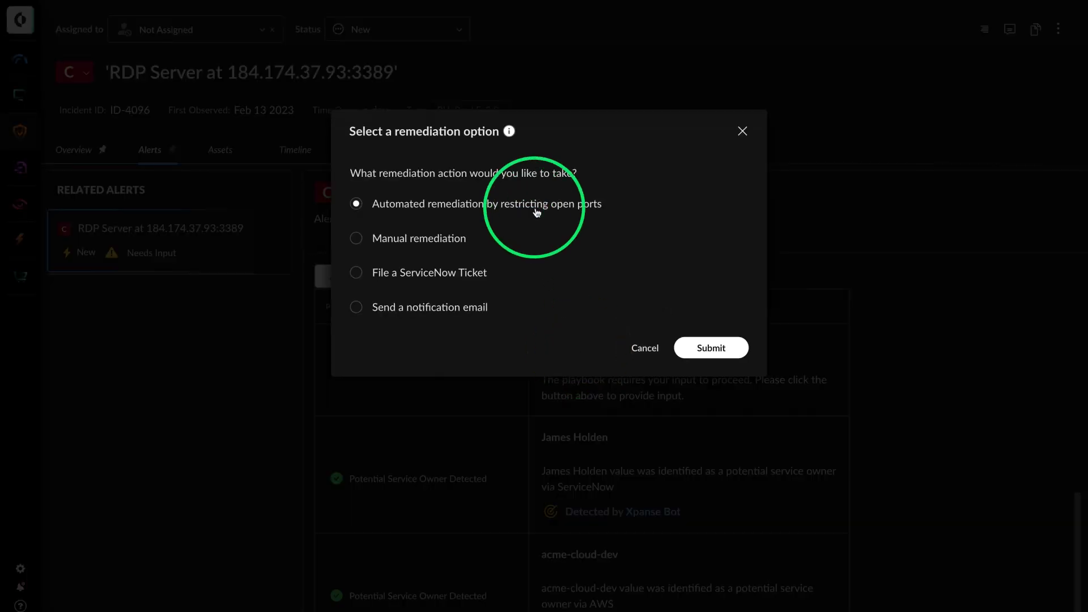
click(694, 347)
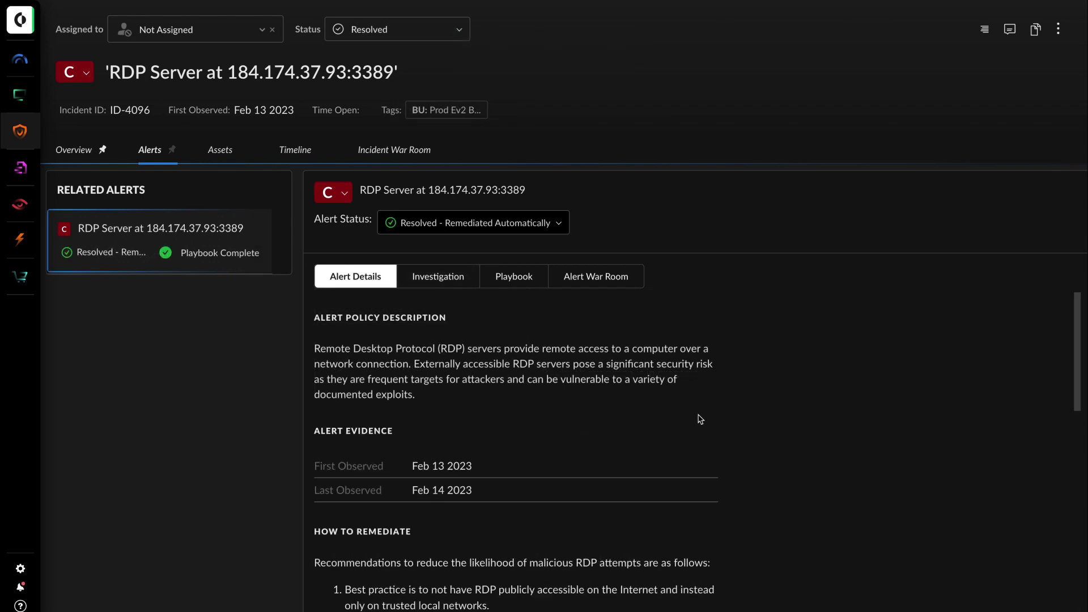
scroll(701, 419, down, 3)
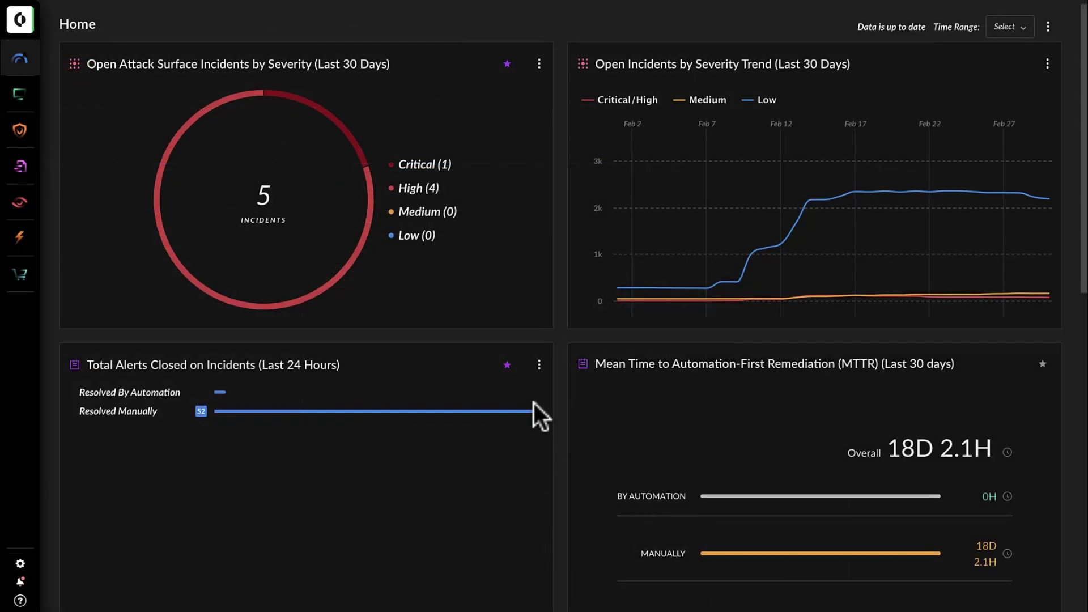
Go to the Reports list from the Incident Management dashboard
click(23, 68)
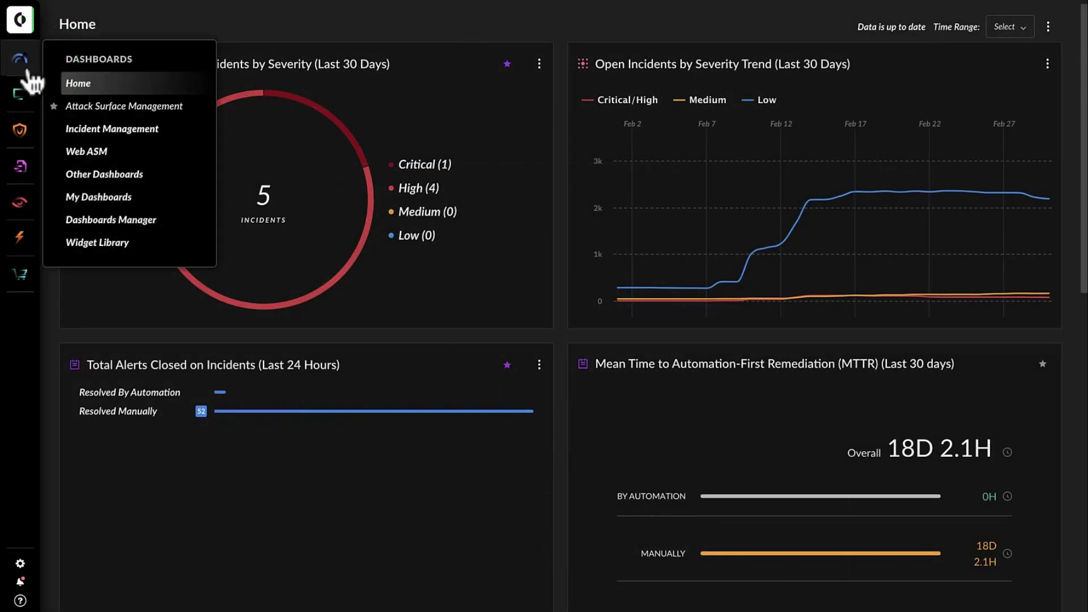
click(108, 128)
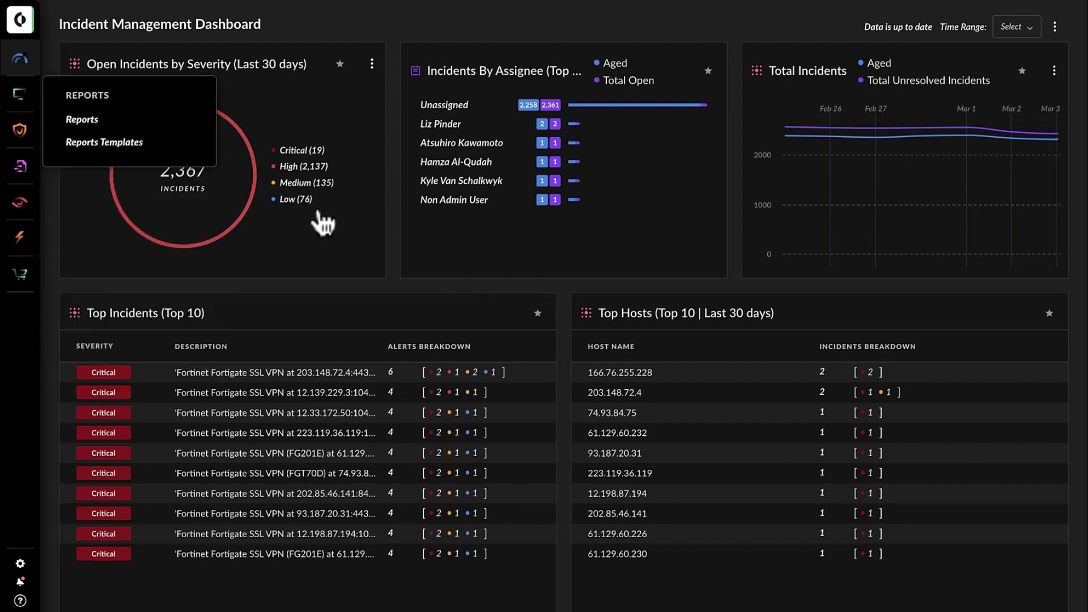
click(78, 123)
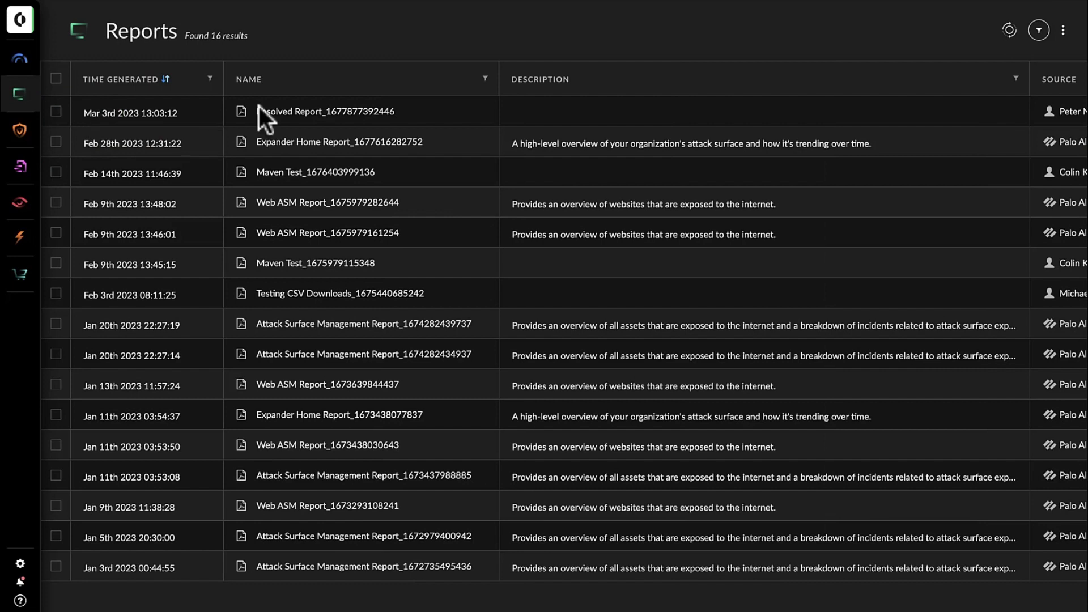
click(1063, 33)
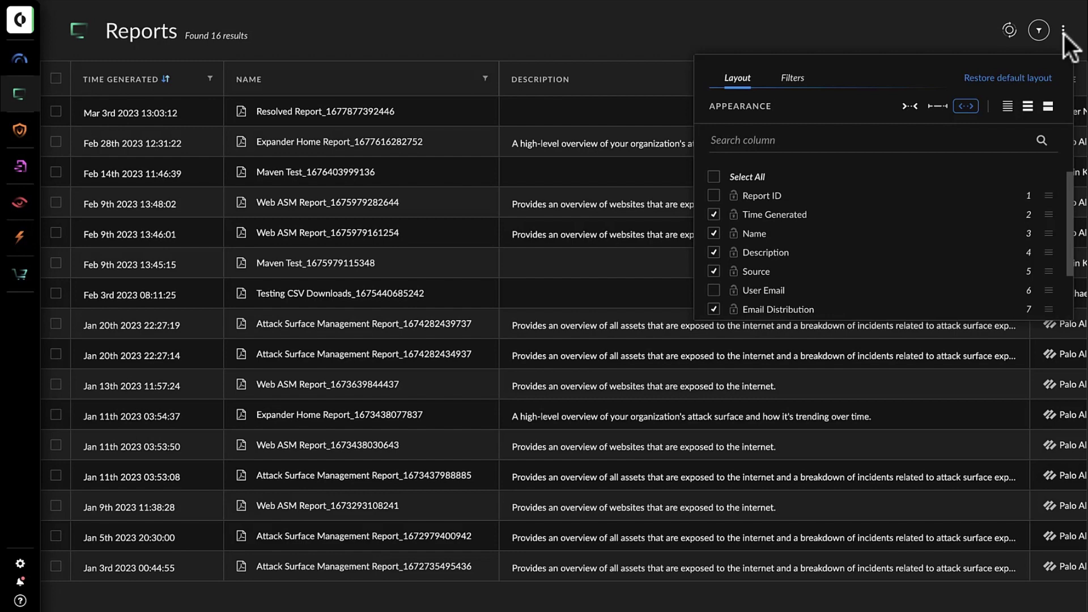
click(1063, 31)
scroll(709, 77, right, 3)
click(975, 79)
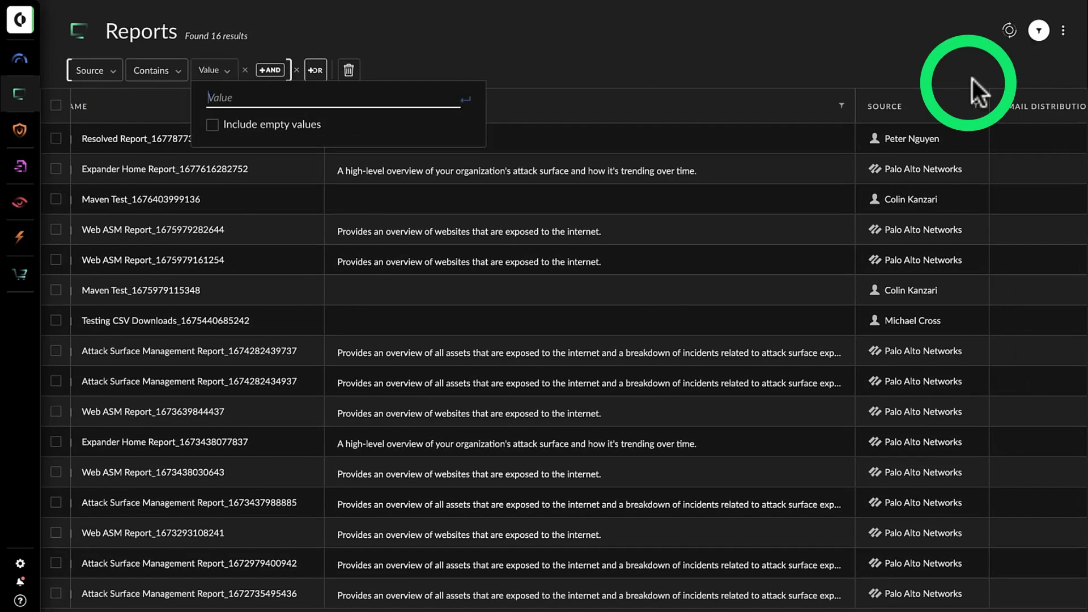
text(peter)
key(Return)
click(931, 76)
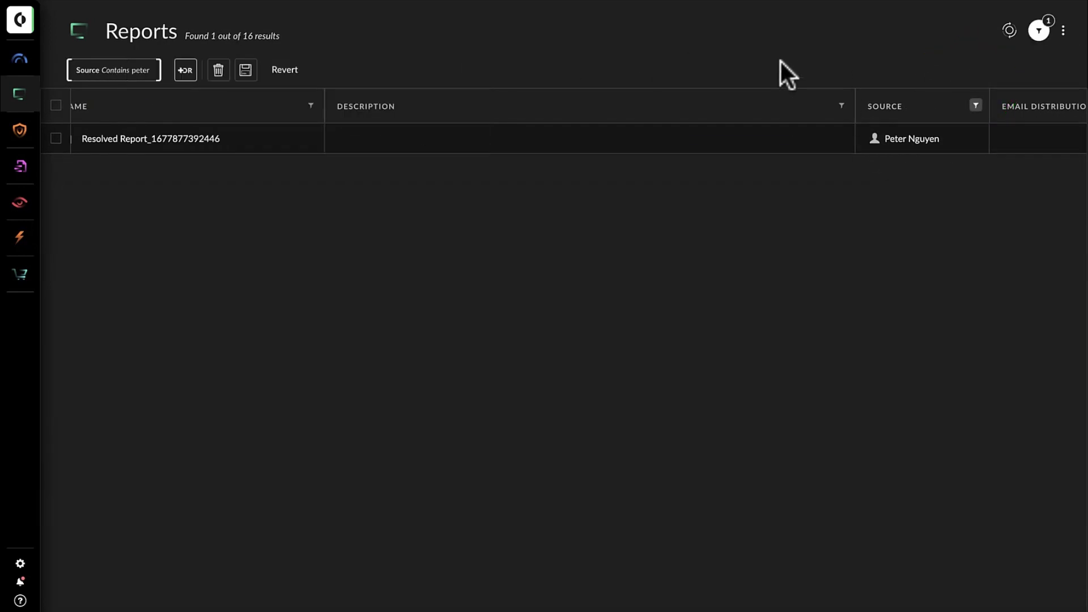
scroll(479, 226, left, 3)
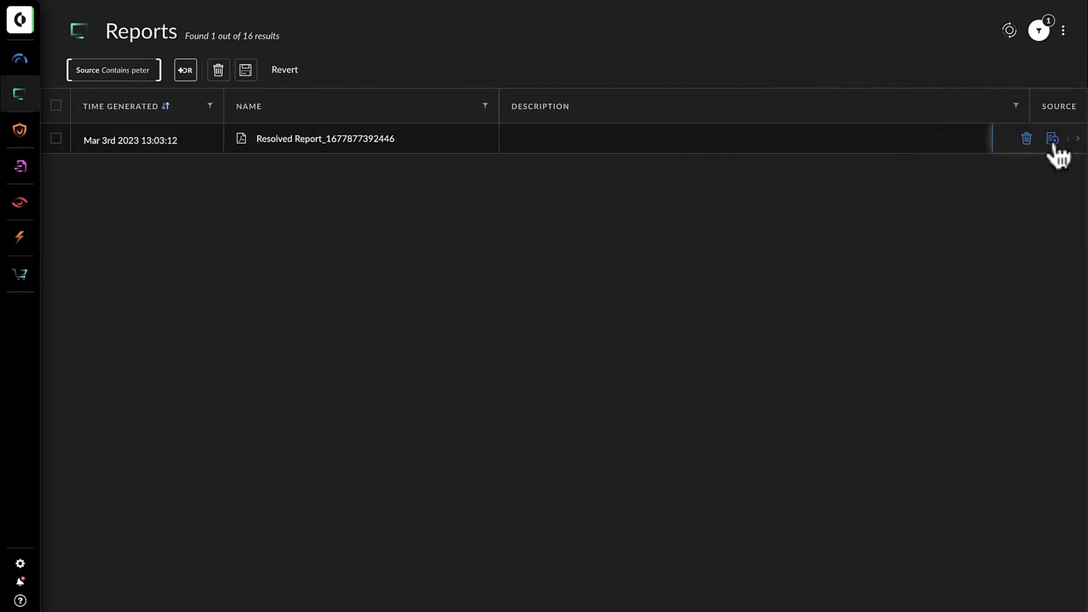
click(1048, 141)
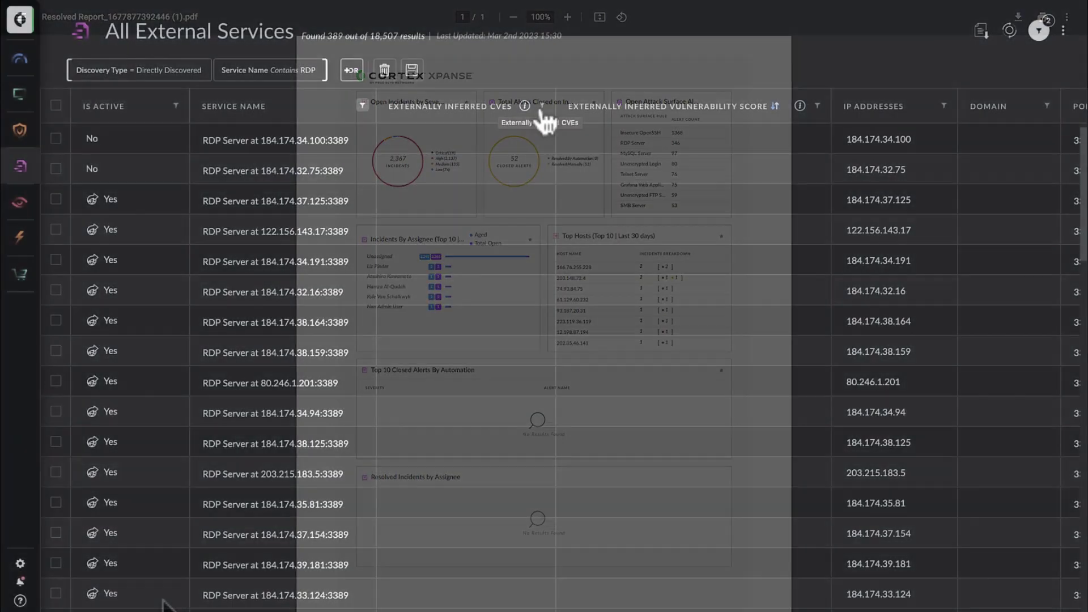
Add an Externally Inferred CVEs filter, try value CVE, then clear it so 389 RDP results remain
click(542, 107)
text(CVE)
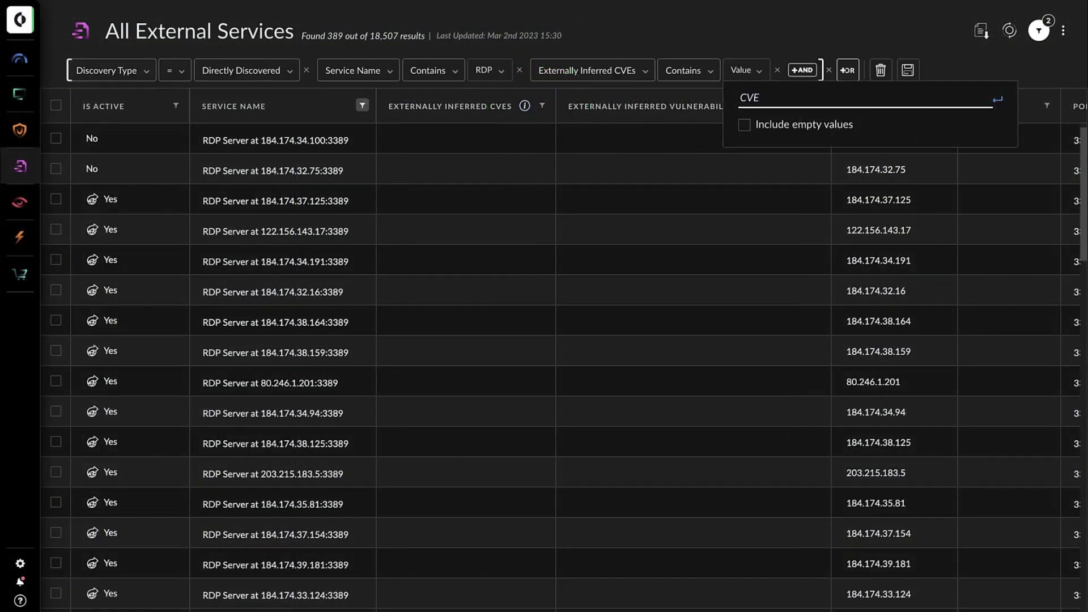
key(Return)
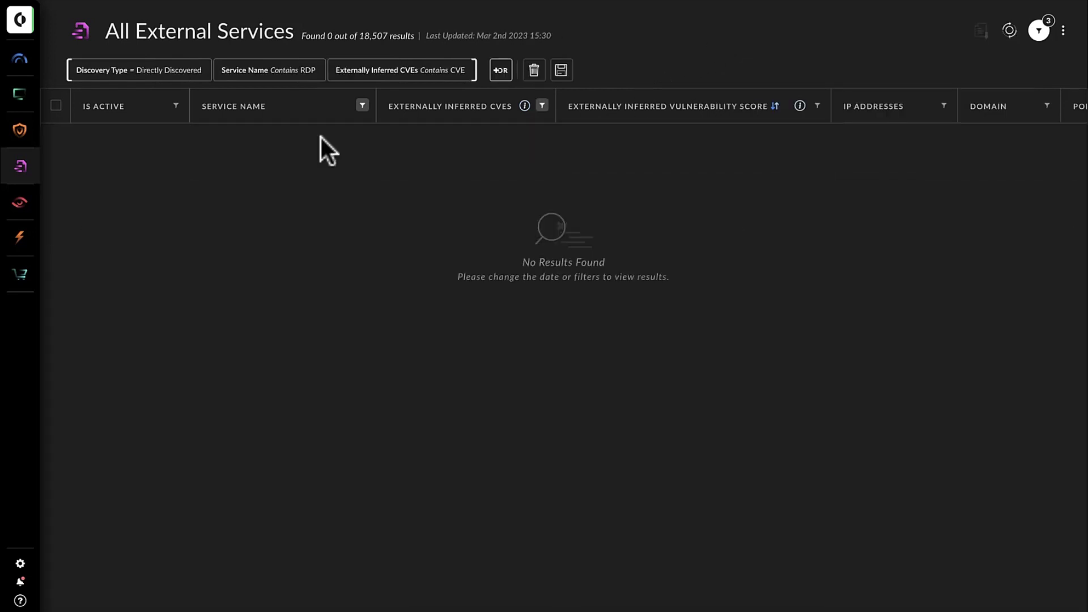
click(543, 106)
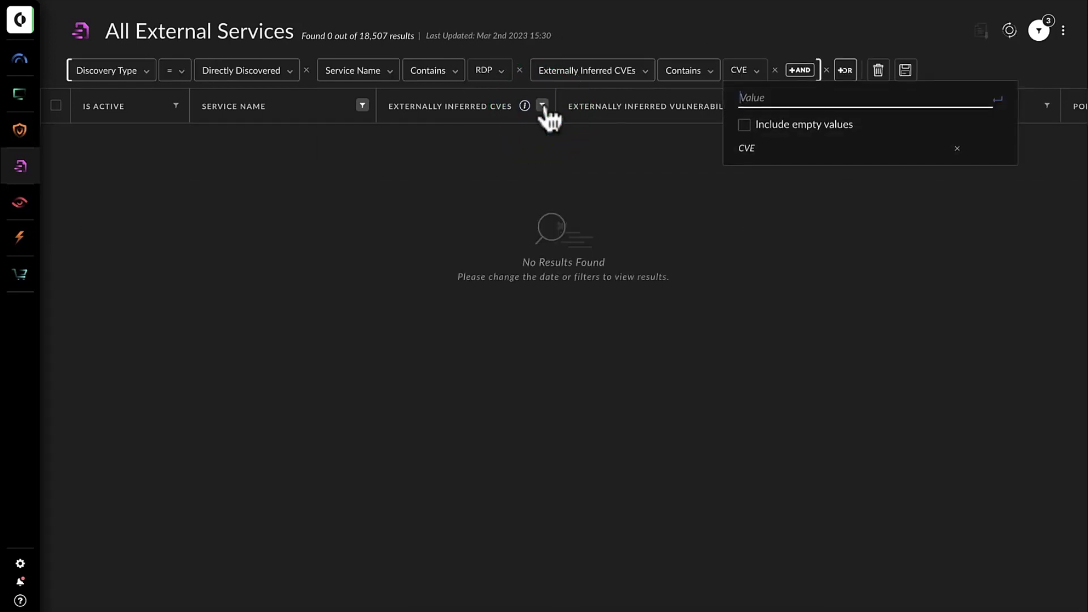
click(957, 148)
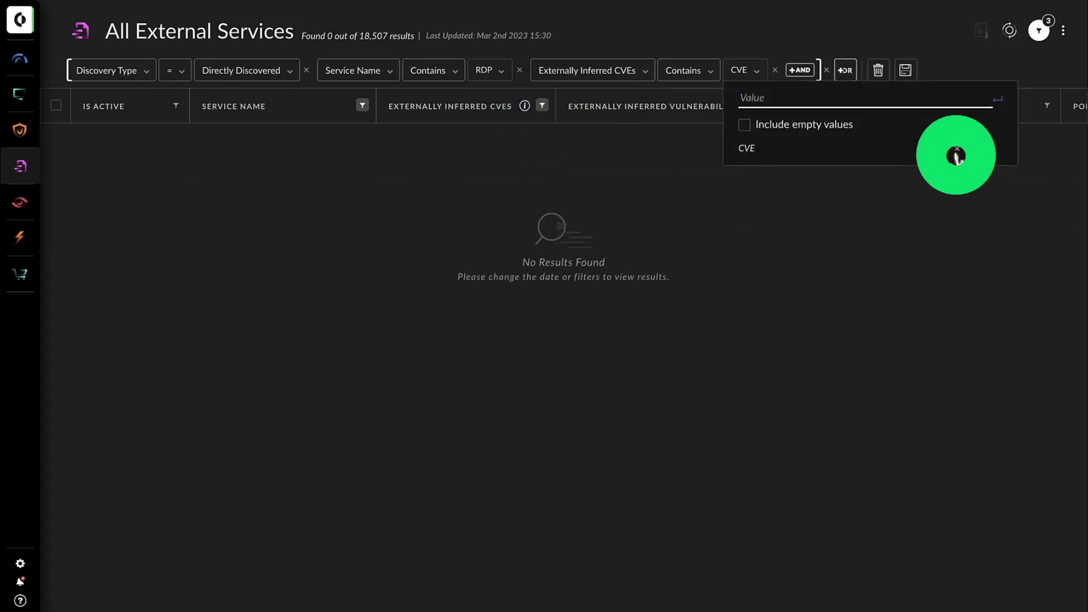
click(439, 198)
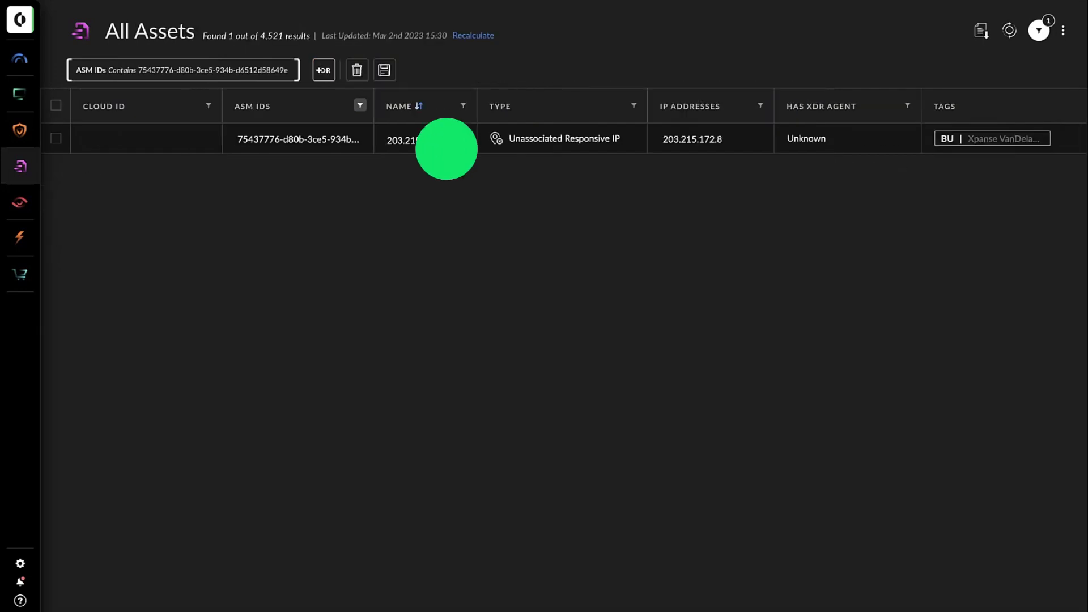
Inspect asset 203.215.172.8, dismissing its Name actions menu and scrolling right to its services like SmbServer
right_click(447, 142)
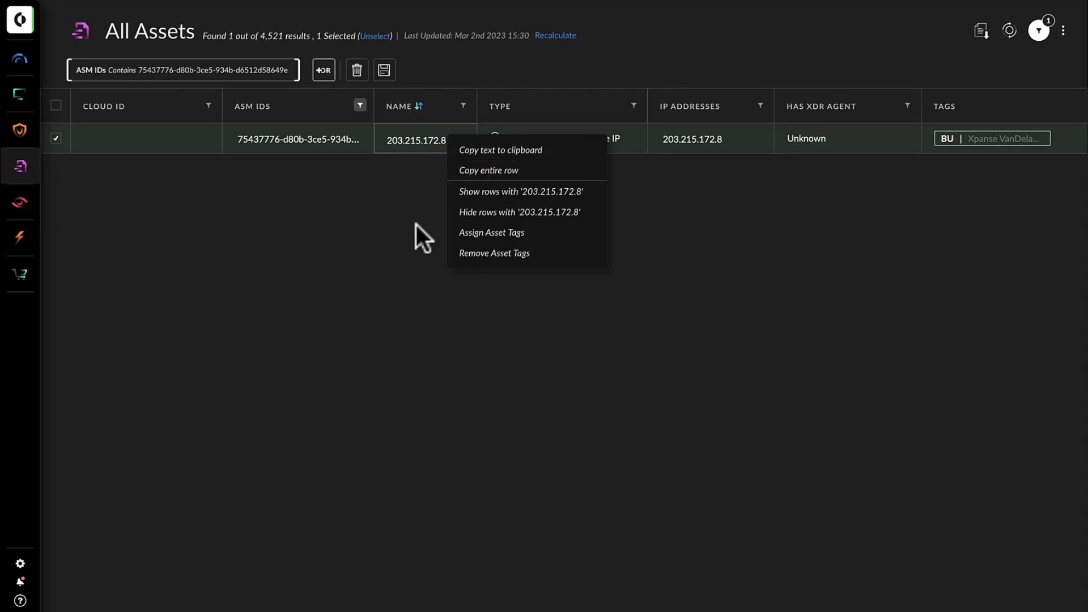
click(449, 192)
scroll(493, 150, right, 10)
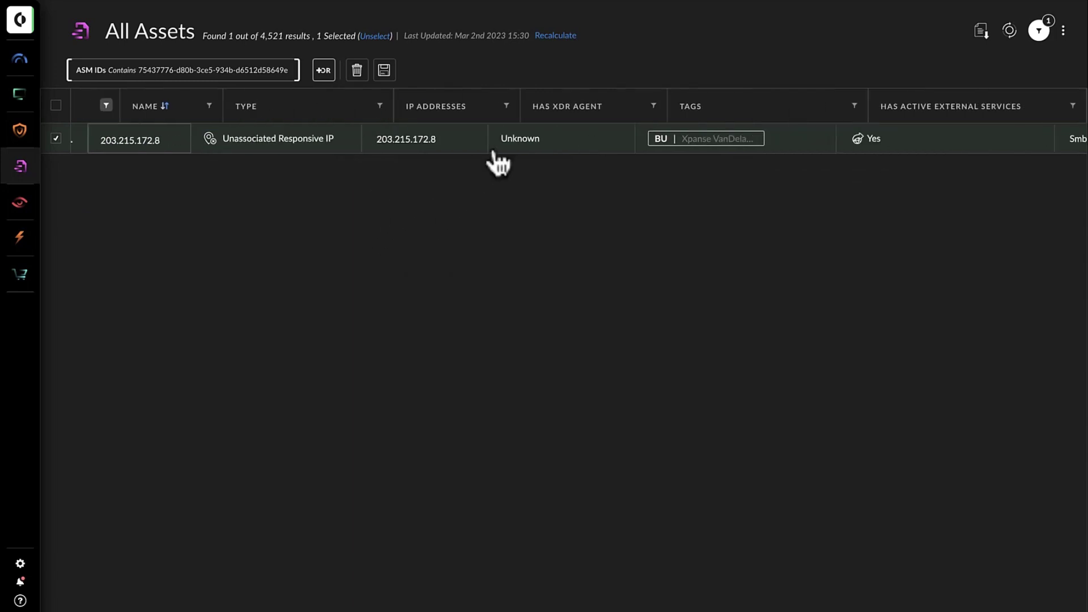
scroll(496, 162, right, 15)
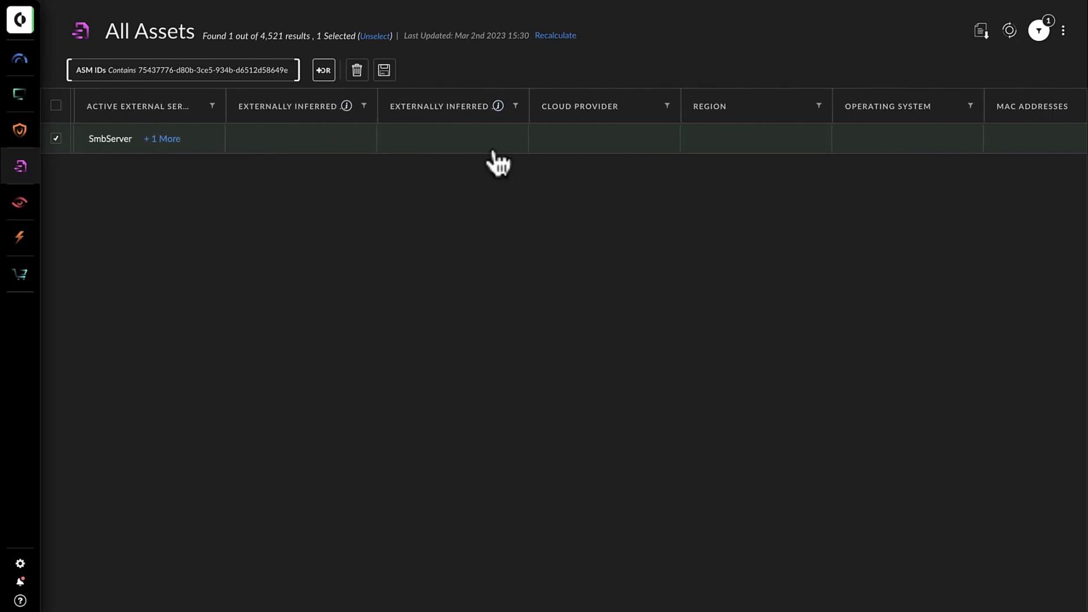